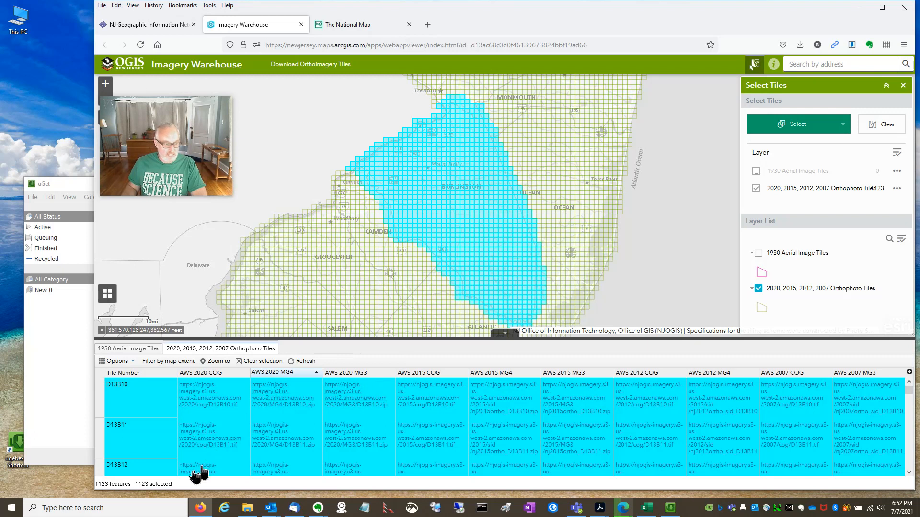
- Export the selected 2020, 2015, 2012, 2007 Orthophoto Tiles records to CSV and open the file in Excel
{"action": "left_click", "coordinate": [133, 363]}
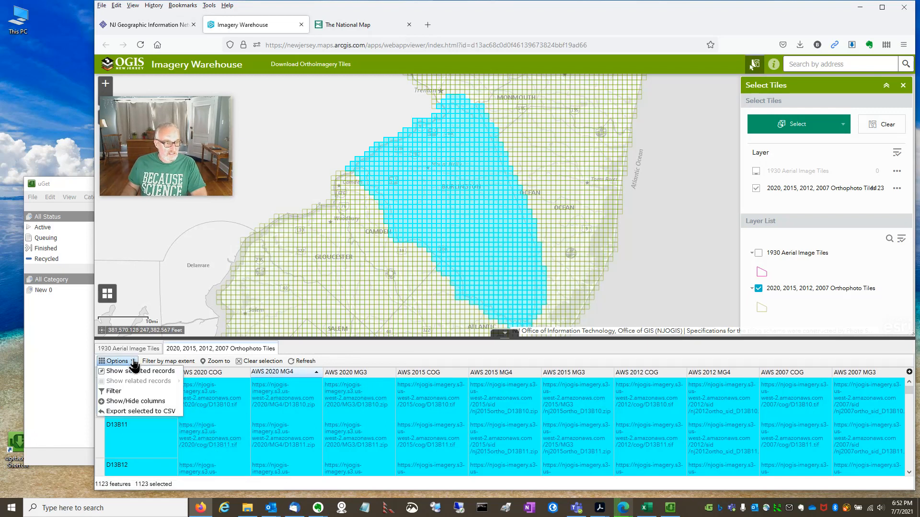
{"action": "left_click", "coordinate": [146, 413]}
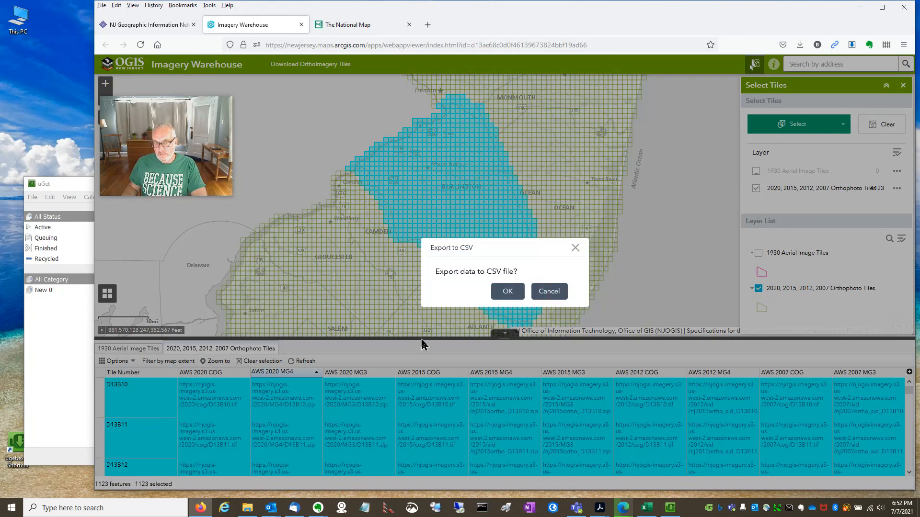
{"action": "left_click", "coordinate": [513, 294]}
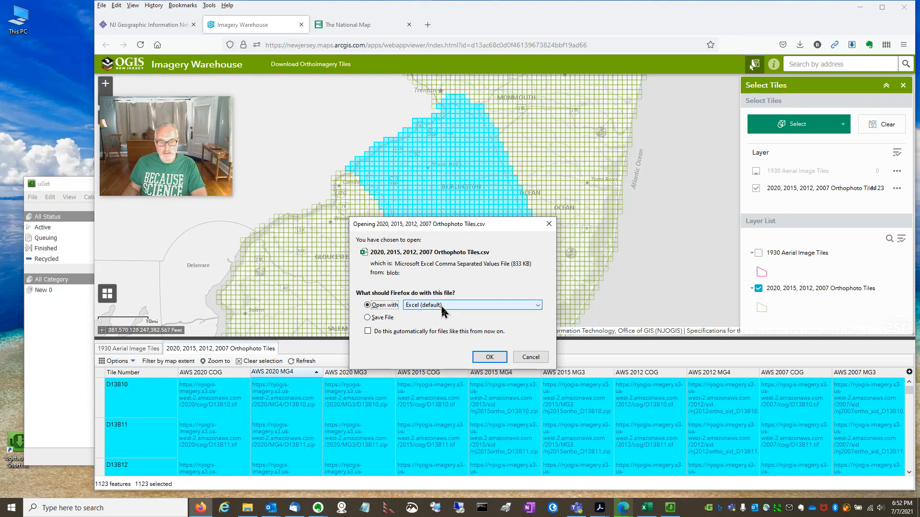
{"action": "left_click", "coordinate": [489, 357]}
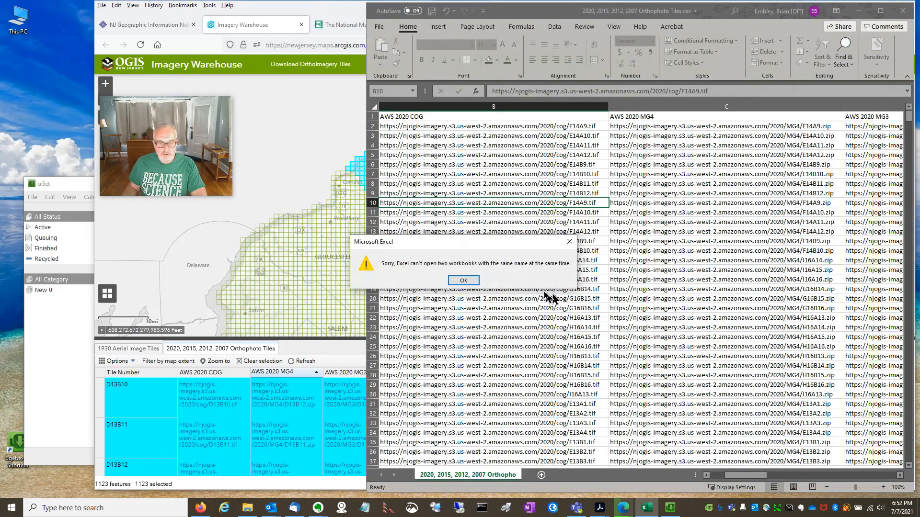
{"action": "left_click", "coordinate": [464, 280]}
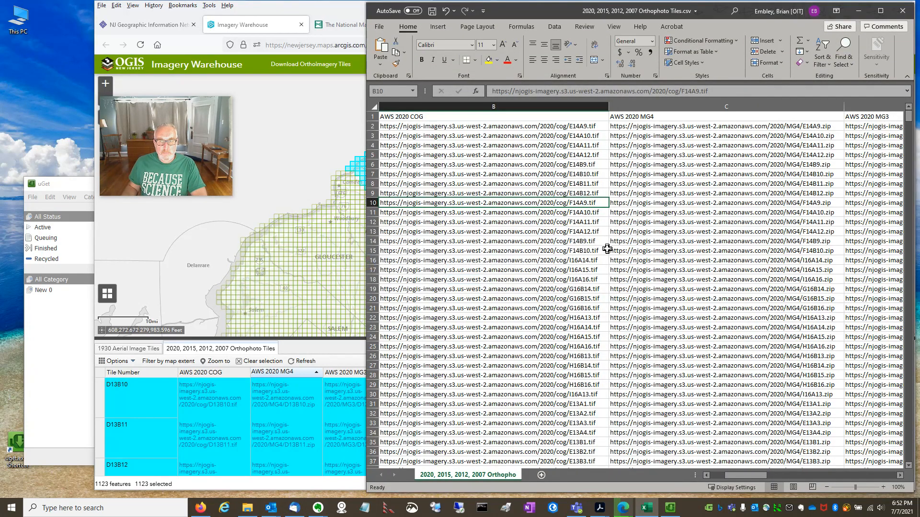
- Widen the Excel window to show the Tile Number column, reposition the uGet window, and return to the spreadsheet
{"action": "left_click_drag", "start_coordinate": [365, 467], "coordinate": [205, 467]}
{"action": "left_click_drag", "start_coordinate": [722, 477], "coordinate": [694, 476]}
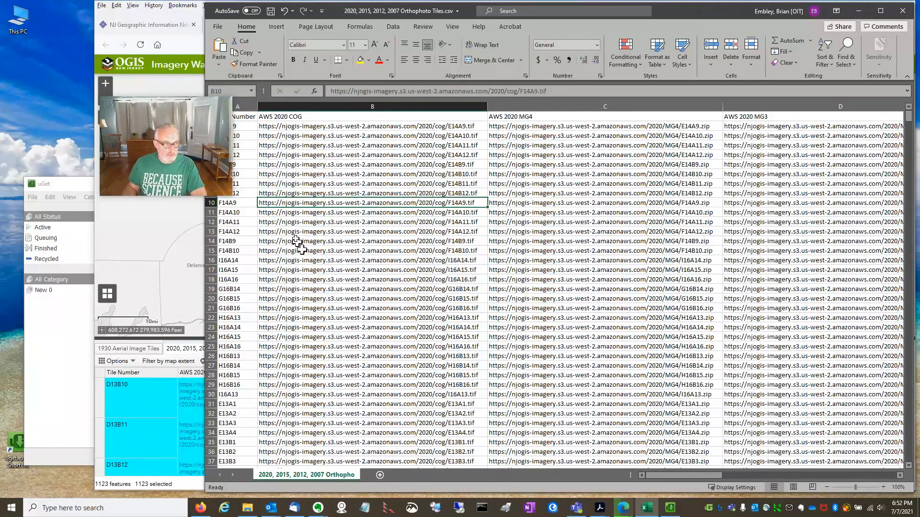
{"action": "left_click", "coordinate": [65, 187]}
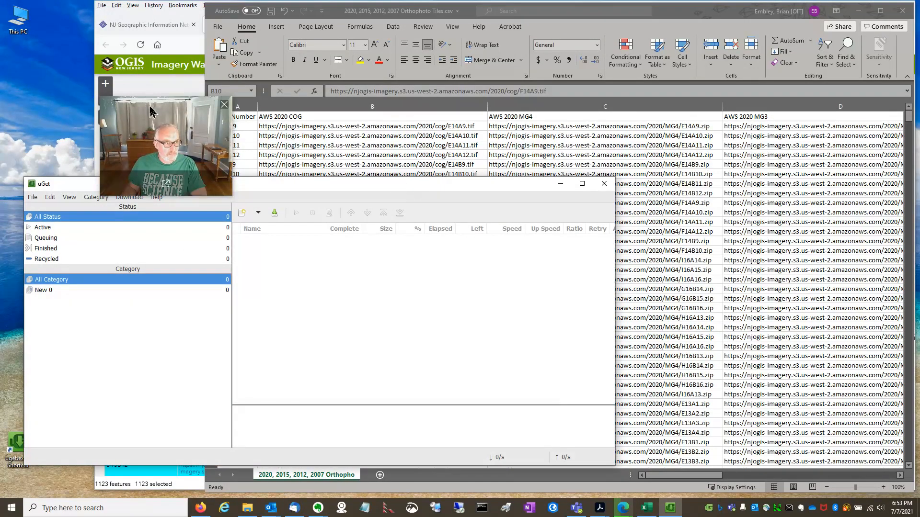
{"action": "left_click_drag", "start_coordinate": [147, 111], "coordinate": [123, 76]}
{"action": "left_click", "coordinate": [258, 191]}
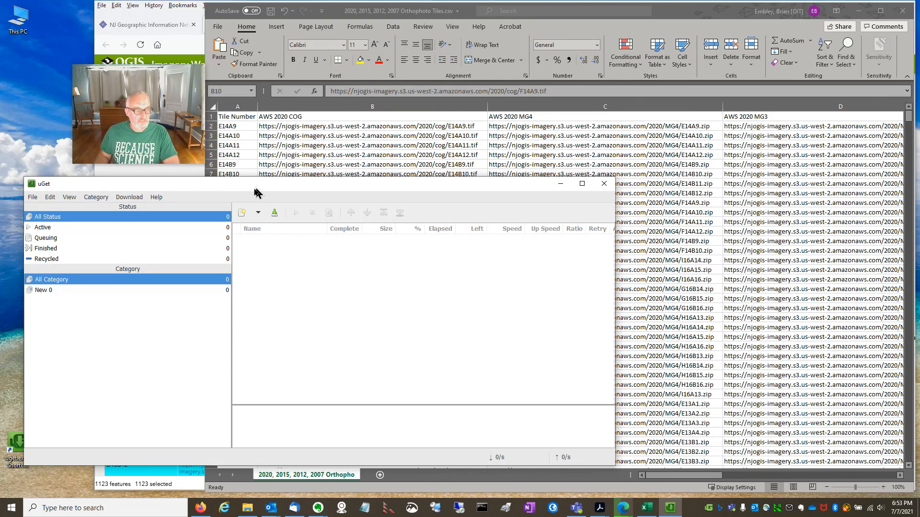
{"action": "left_click_drag", "start_coordinate": [257, 192], "coordinate": [248, 196]}
{"action": "left_click", "coordinate": [686, 17]}
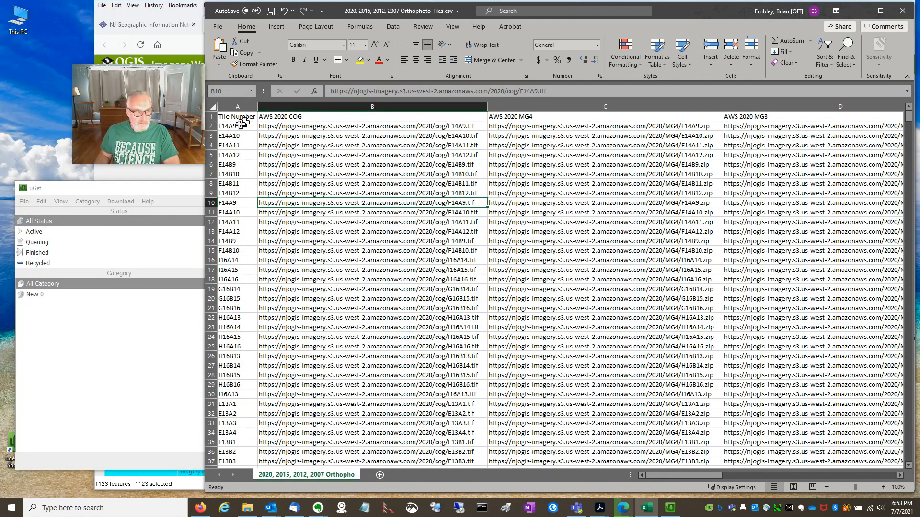
- Review the Tile Number, AWS 2020 COG and AWS 2020 MG4 columns of the exported tile table
{"action": "left_click", "coordinate": [234, 100]}
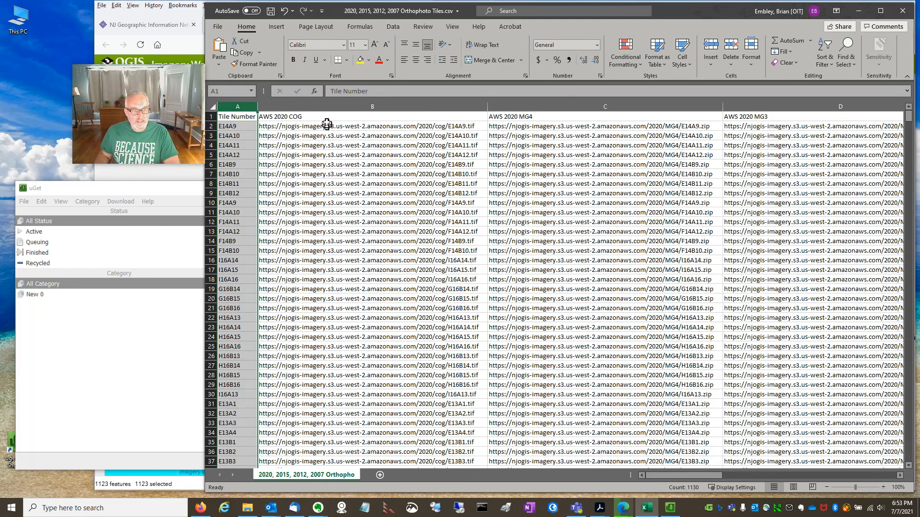
{"action": "left_click", "coordinate": [326, 106]}
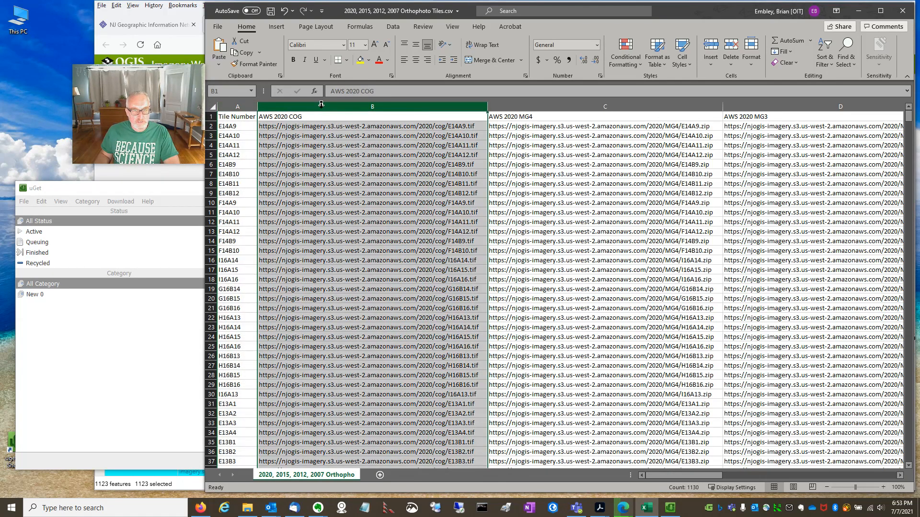
{"action": "left_click", "coordinate": [512, 106]}
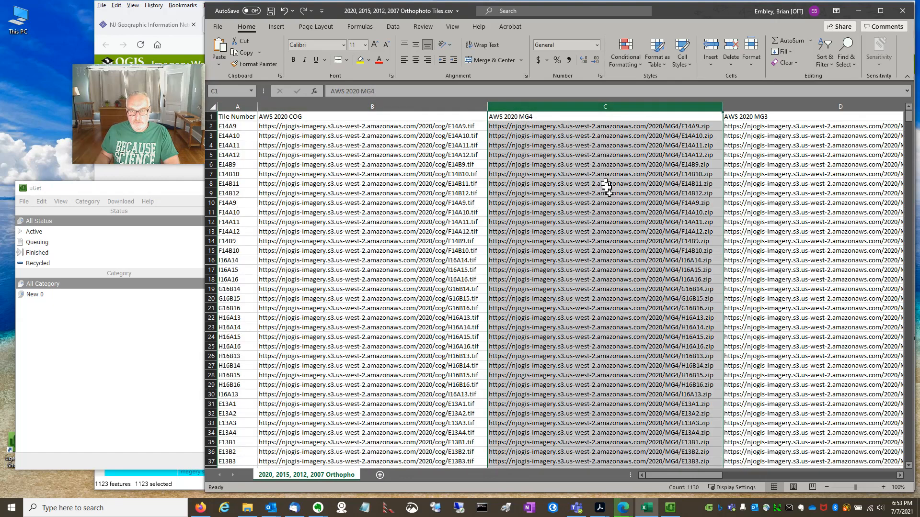
{"action": "left_click", "coordinate": [623, 220]}
{"action": "left_click", "coordinate": [557, 127]}
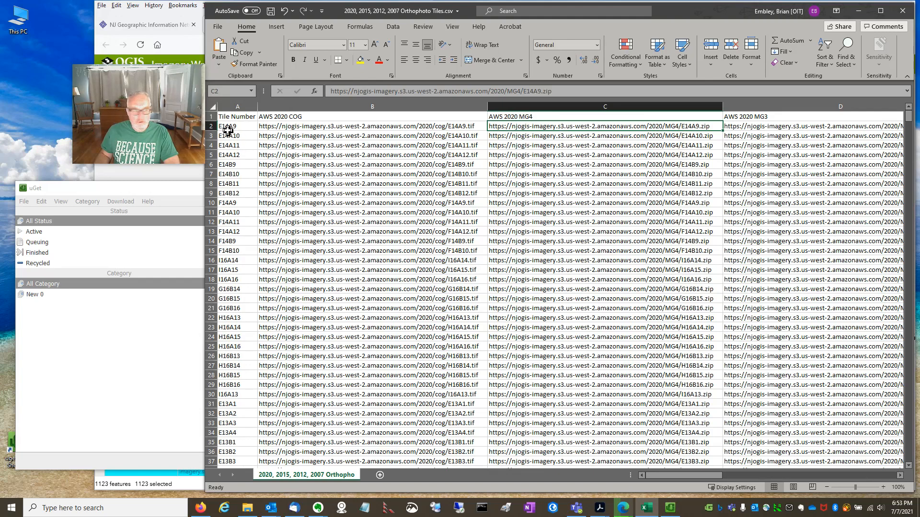
- Hide header row 1 of the tile spreadsheet
{"action": "left_click", "coordinate": [210, 115]}
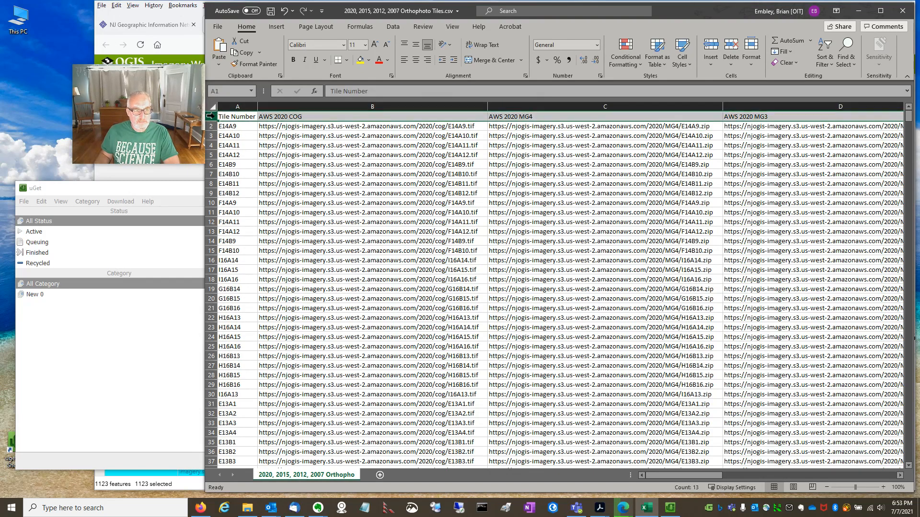
{"action": "right_click", "coordinate": [211, 116]}
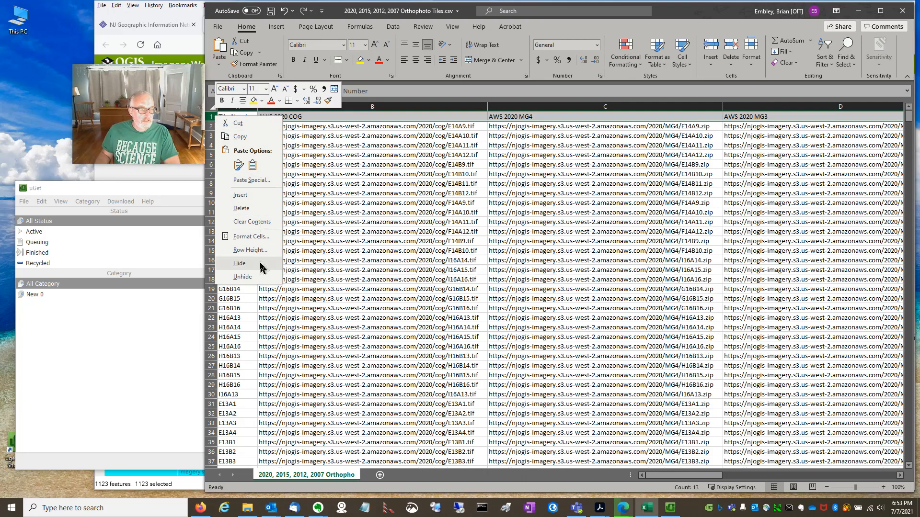
{"action": "key", "text": "Escape"}
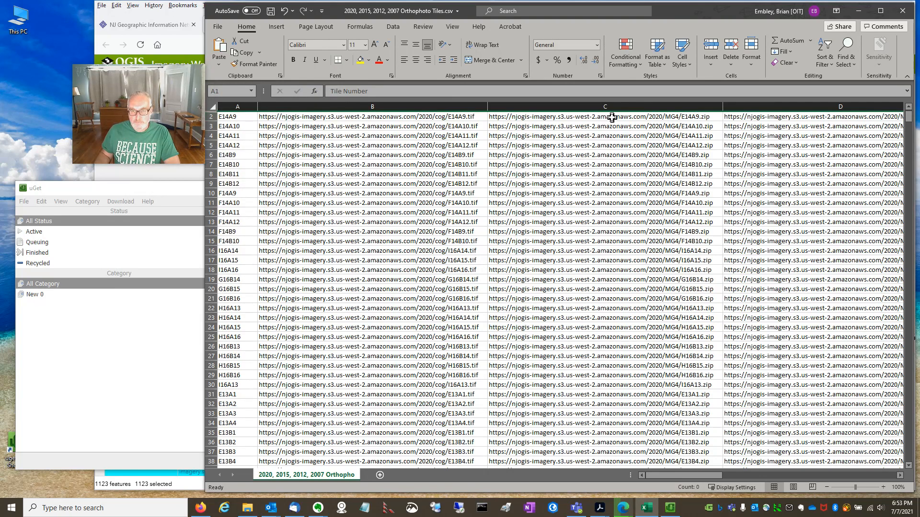
- Copy all AWS 2020 MG4 tile URLs from cell C2 through C1130
{"action": "left_click", "coordinate": [611, 117]}
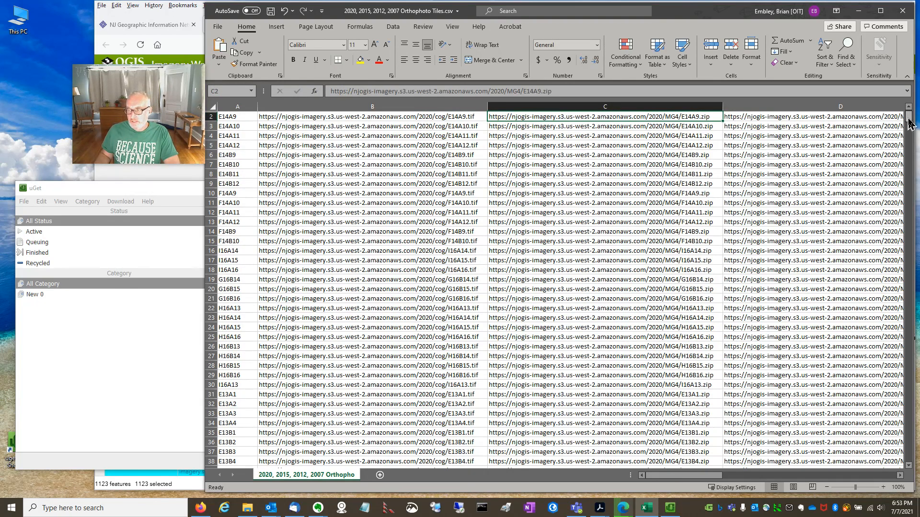
{"action": "left_click_drag", "start_coordinate": [909, 120], "coordinate": [913, 472]}
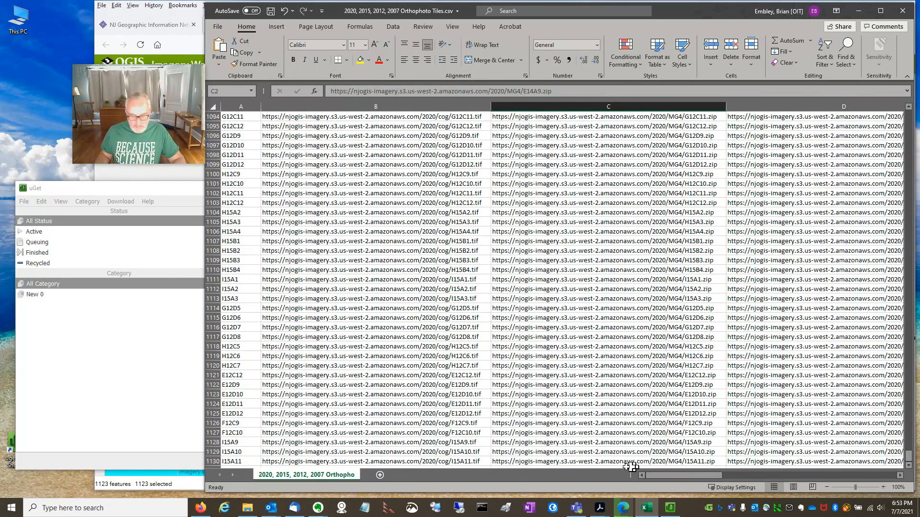
{"action": "left_click", "coordinate": [591, 461], "text": "shift"}
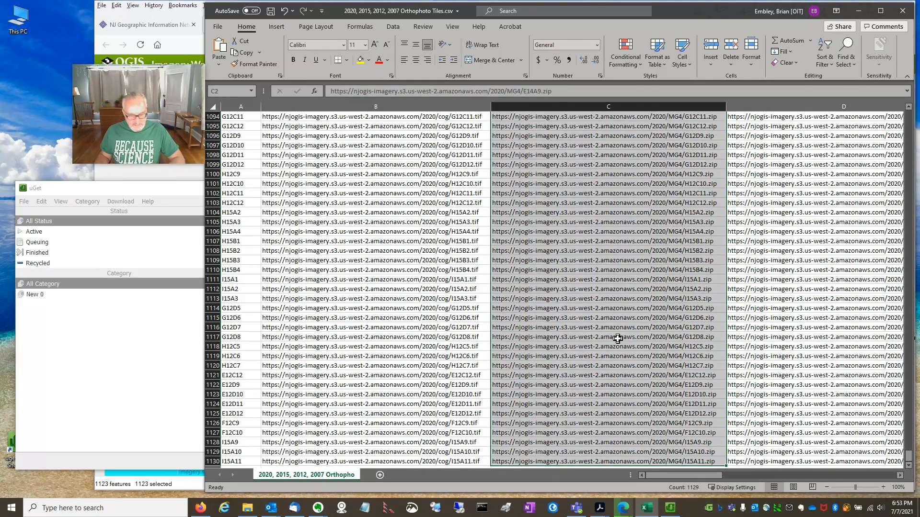
{"action": "key", "text": "ctrl+q"}
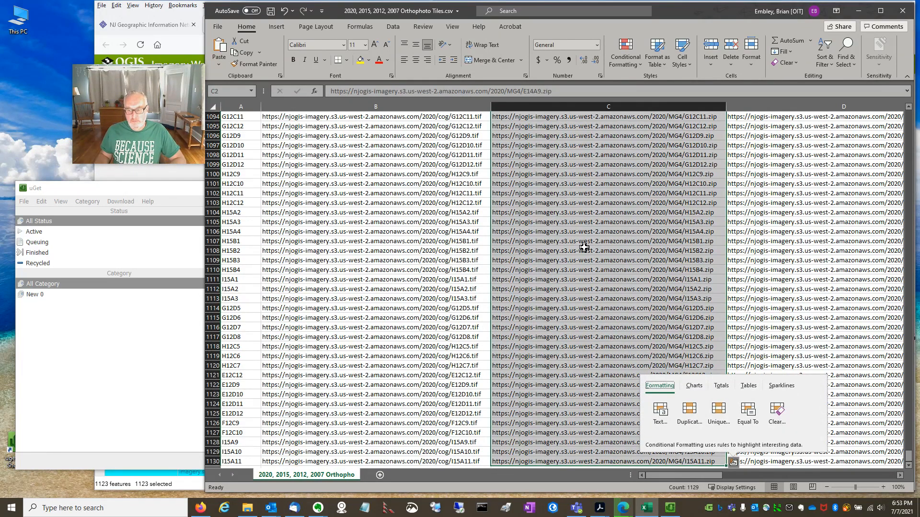
{"action": "right_click", "coordinate": [584, 248]}
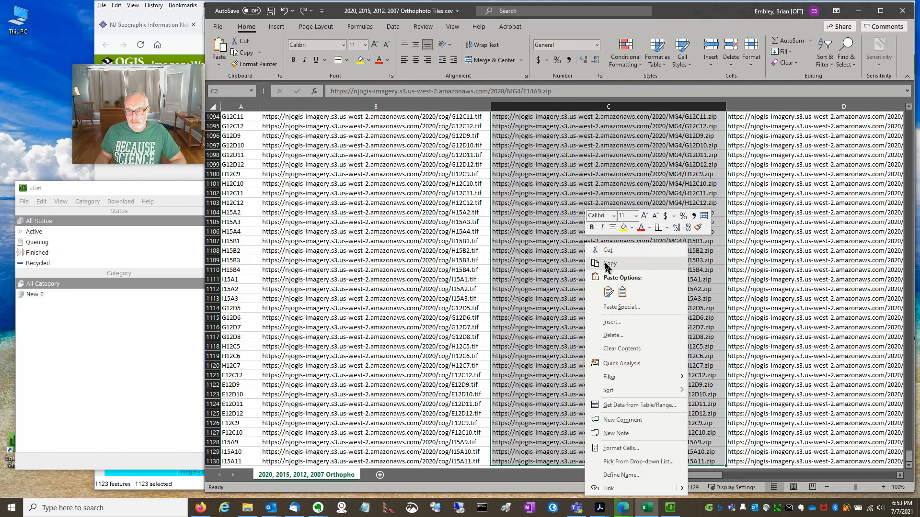
{"action": "left_click", "coordinate": [607, 264]}
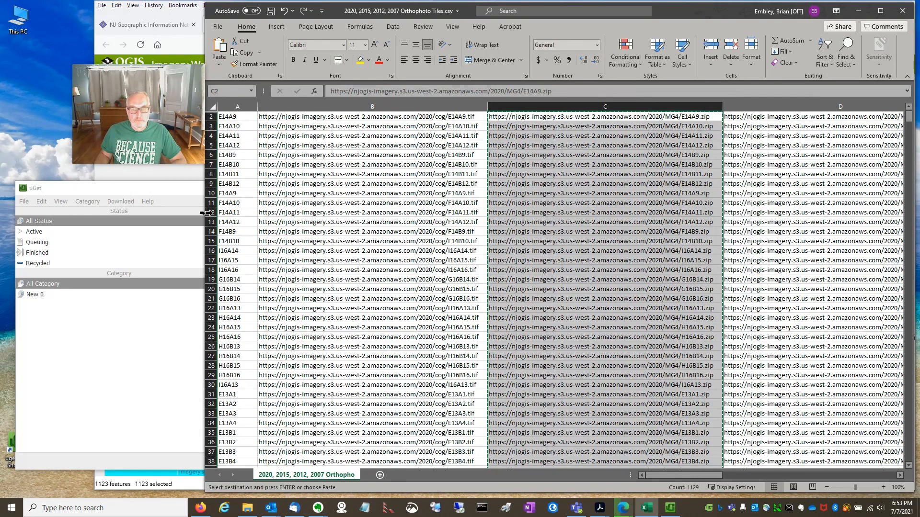
- Switch to uGet and start a clipboard batch download of the copied URLs, keeping C:\tiles as the folder and Runnable as the status
{"action": "left_click", "coordinate": [203, 195]}
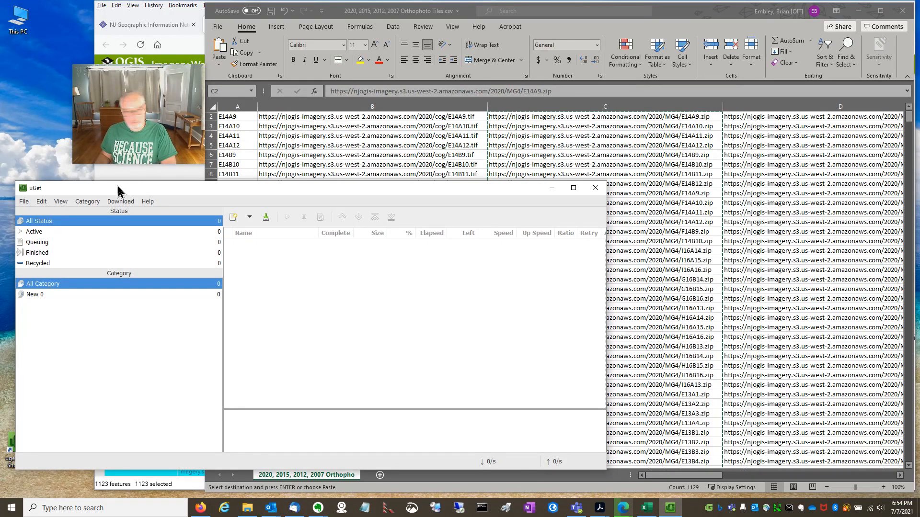
{"action": "left_click", "coordinate": [24, 202]}
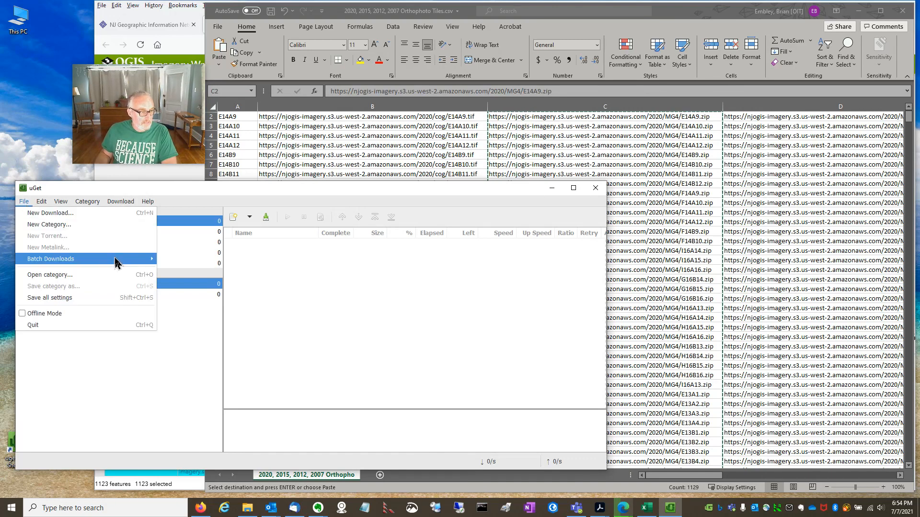
{"action": "mouse_move", "coordinate": [118, 260]}
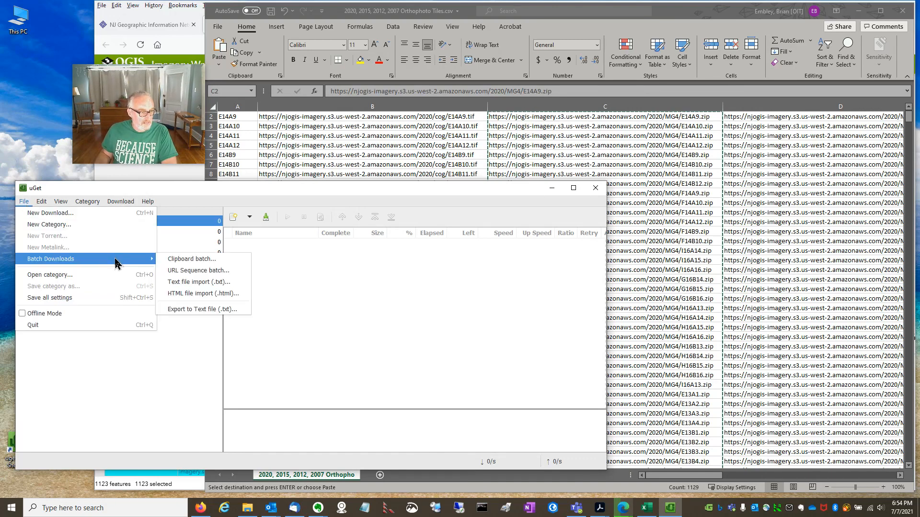
{"action": "left_click", "coordinate": [187, 261]}
{"action": "left_click_drag", "start_coordinate": [388, 249], "coordinate": [387, 50]}
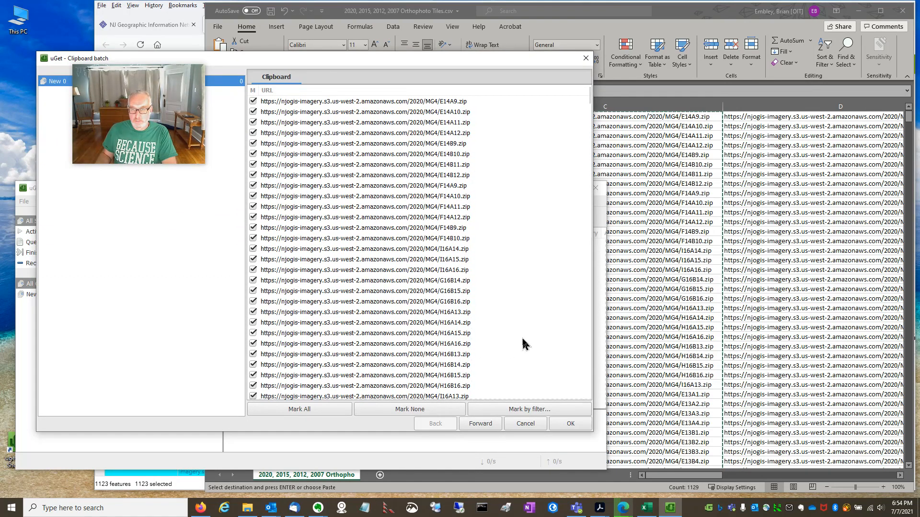
{"action": "left_click", "coordinate": [481, 424]}
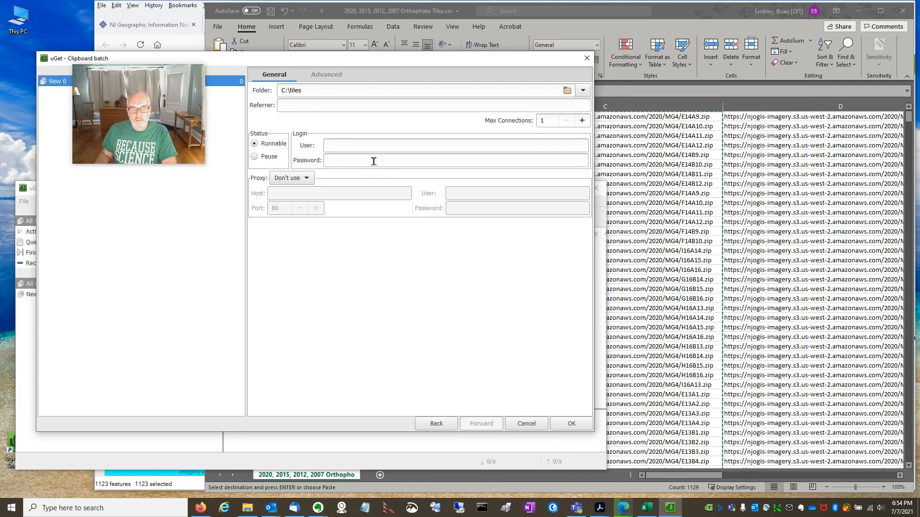
{"action": "left_click", "coordinate": [571, 425]}
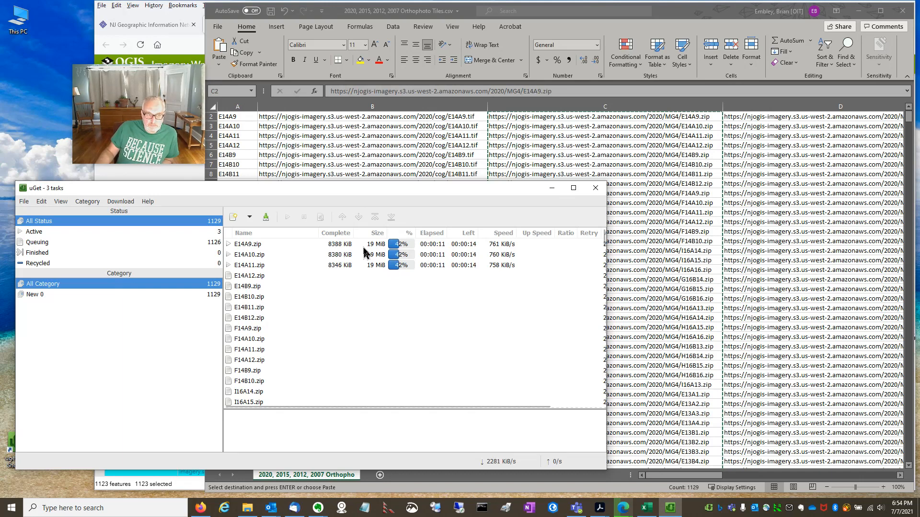
- Examine the progress of the tile downloads, checking the Active and Queuing lists before returning to All Status
{"action": "left_click", "coordinate": [256, 245]}
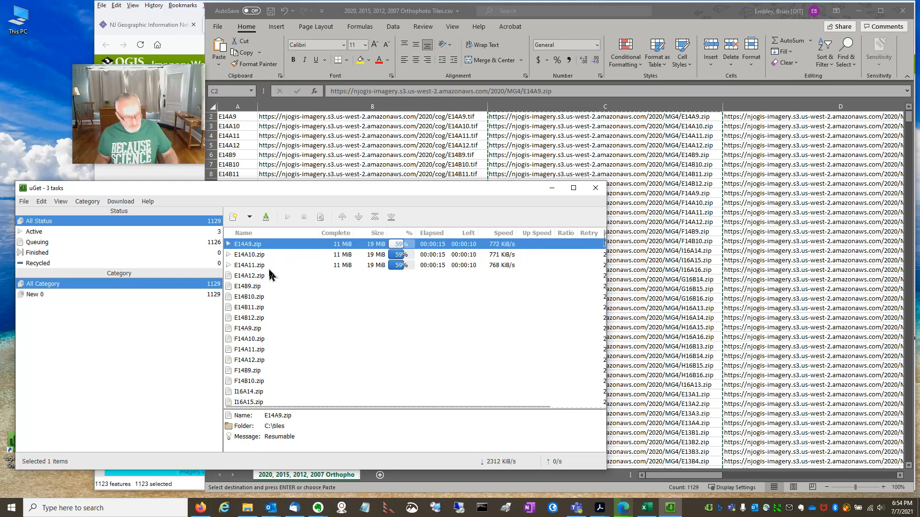
{"action": "left_click", "coordinate": [263, 266], "text": "shift"}
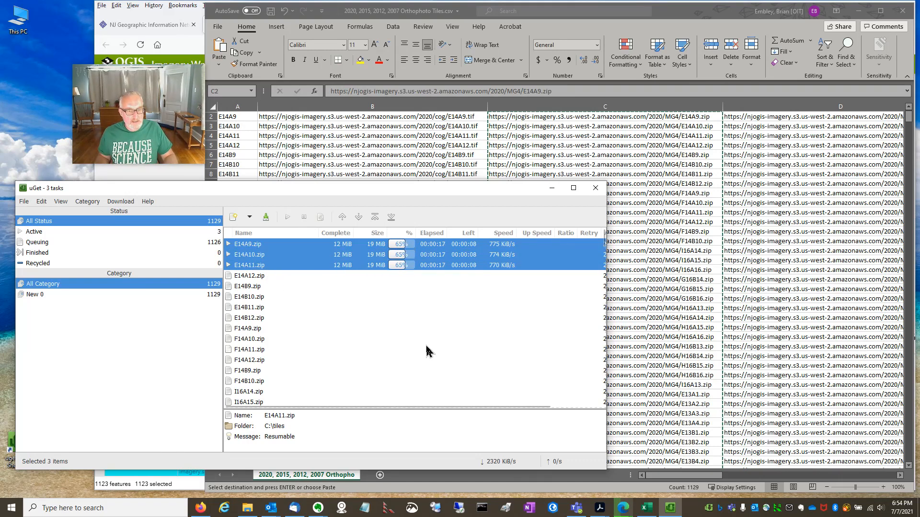
{"action": "left_click", "coordinate": [241, 278]}
{"action": "left_click", "coordinate": [37, 233]}
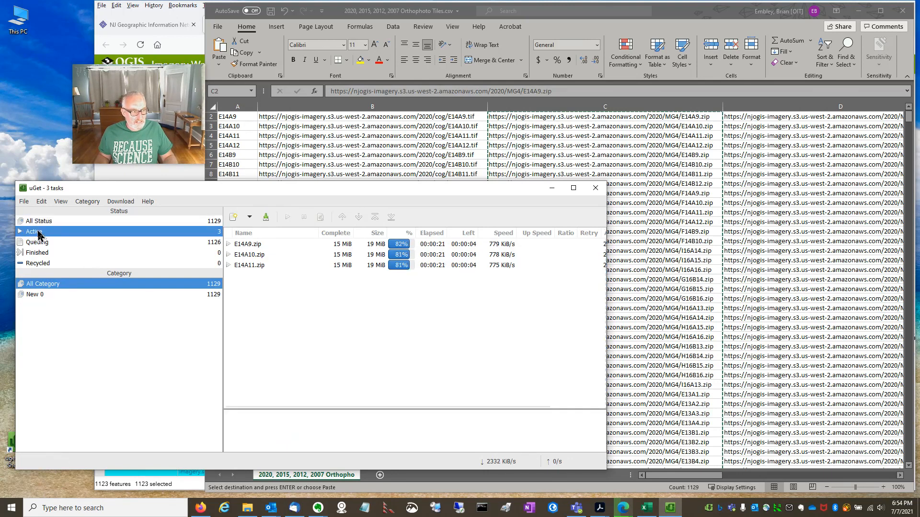
{"action": "left_click", "coordinate": [49, 244]}
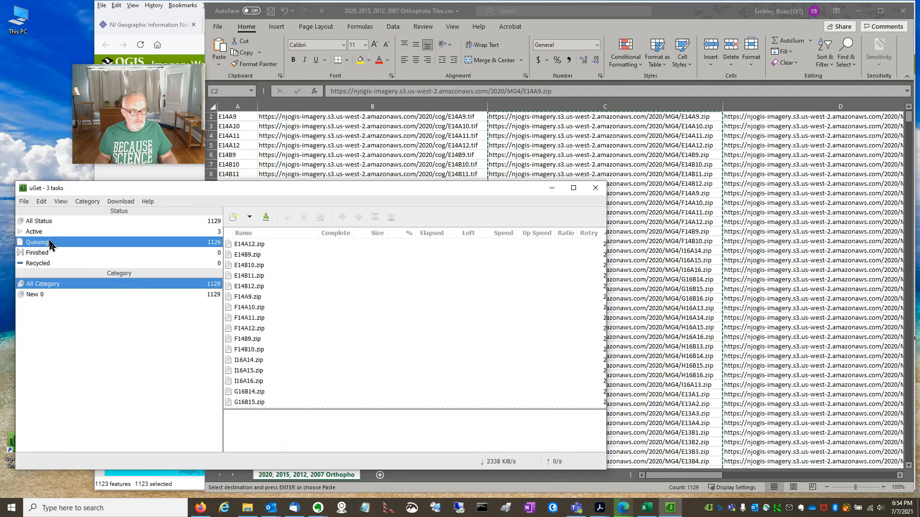
{"action": "left_click", "coordinate": [49, 232]}
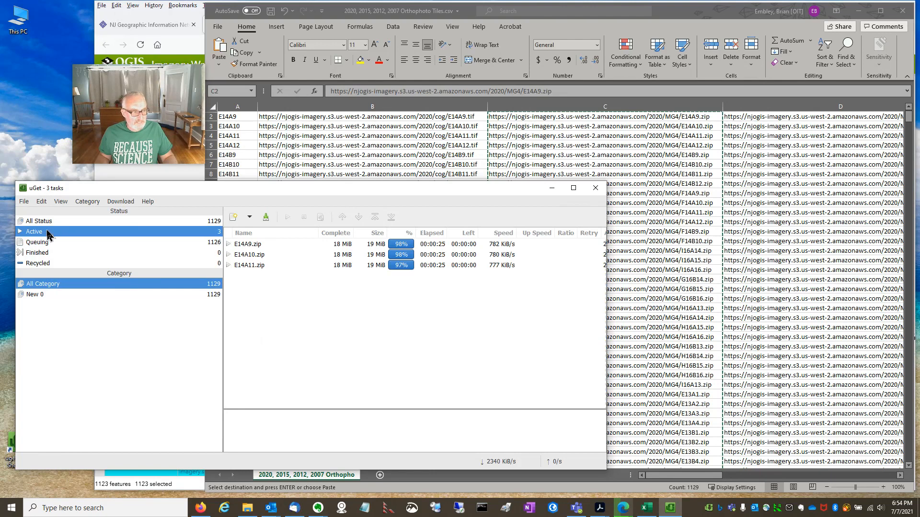
{"action": "left_click", "coordinate": [48, 222]}
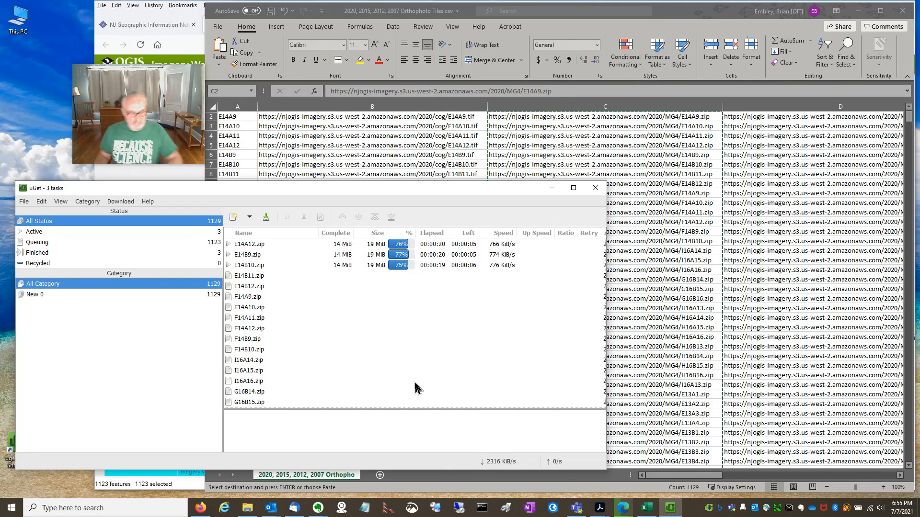
- Switch to the File Explorer window showing C:\tiles to check the downloaded zip files
{"action": "key", "text": "alt+Tab"}
{"action": "key", "text": "alt+Tab"}
{"action": "key", "text": "alt+Tab"}
{"action": "key", "text": "alt+Tab"}
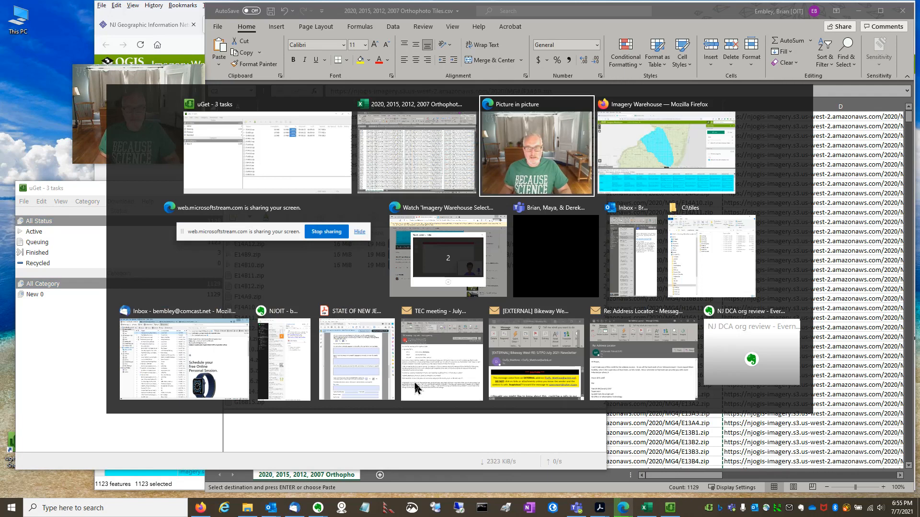
{"action": "key", "text": "alt+Tab"}
{"action": "key", "text": "alt+Tab"}
{"action": "key", "text": "alt+Tab"}
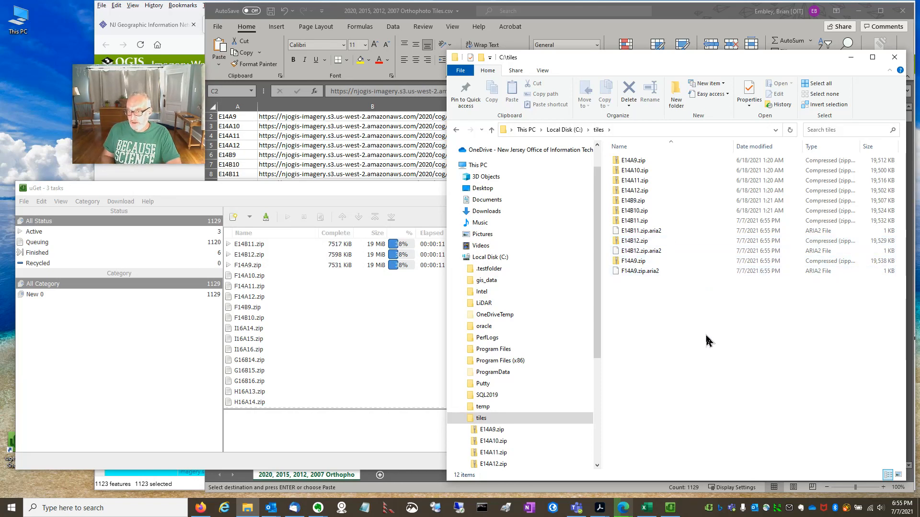
- Bring uGet back to the front, then switch to the Imagery Warehouse page in Firefox
{"action": "left_click", "coordinate": [321, 192]}
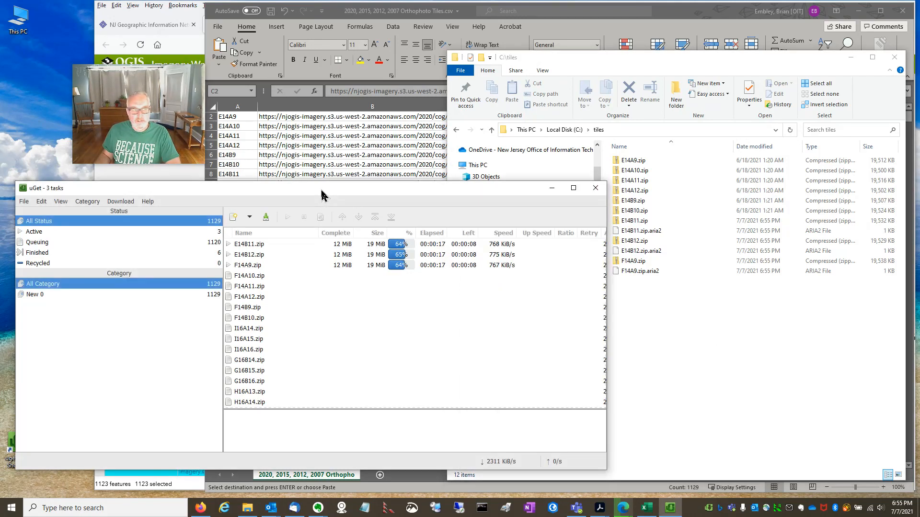
{"action": "left_click", "coordinate": [187, 46]}
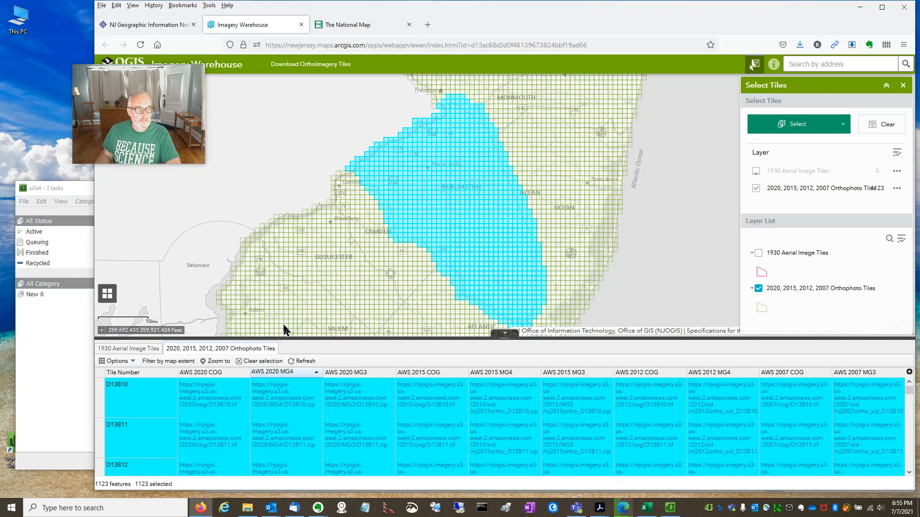